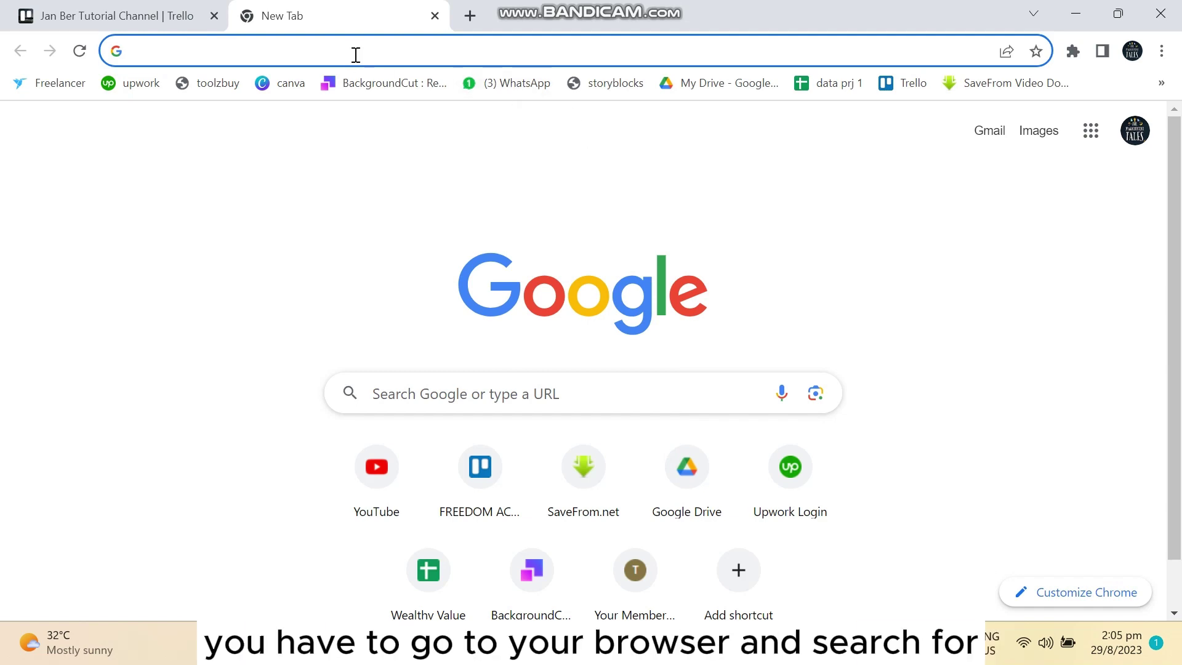
{"action": "type", "text": "zoomo"}
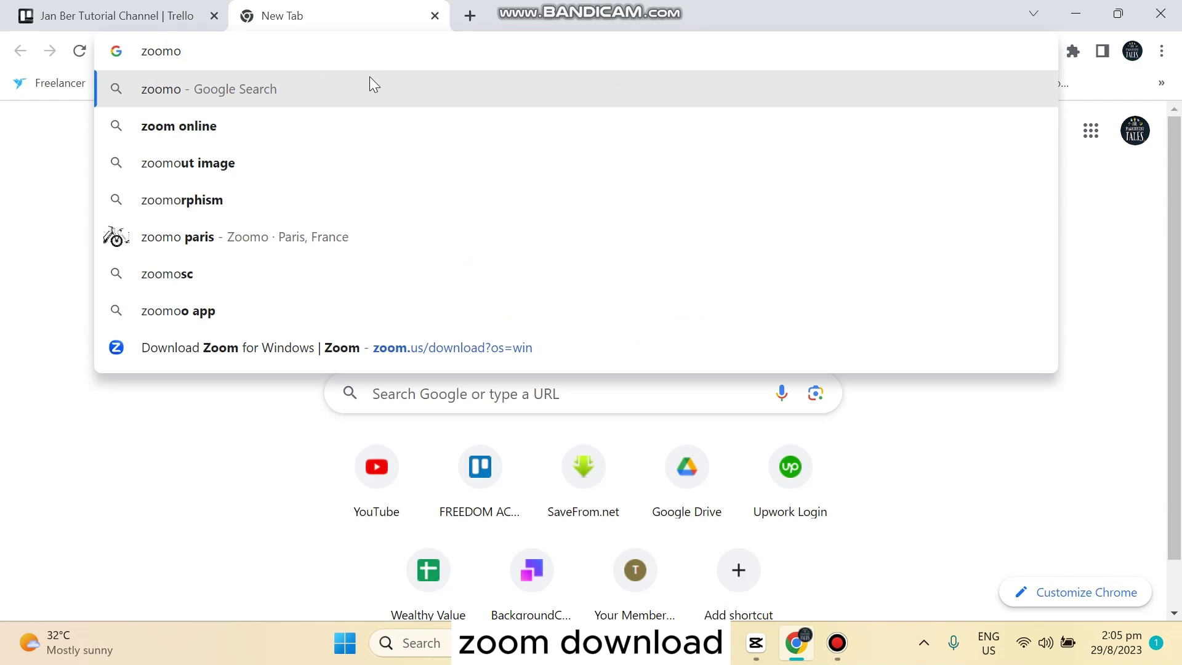
Fix the stray letter and search Google for 'zoom download windows 11'.
{"action": "key", "text": "BackSpace"}
{"action": "type", "text": "download windows 11"}
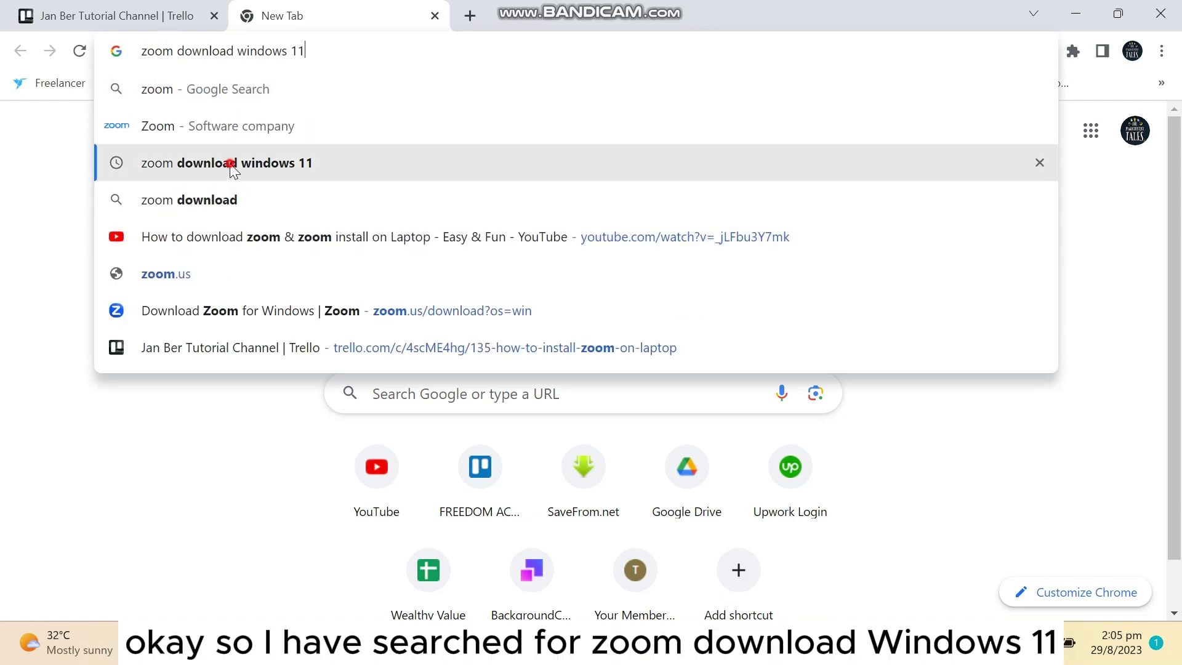
{"action": "key", "text": "Return"}
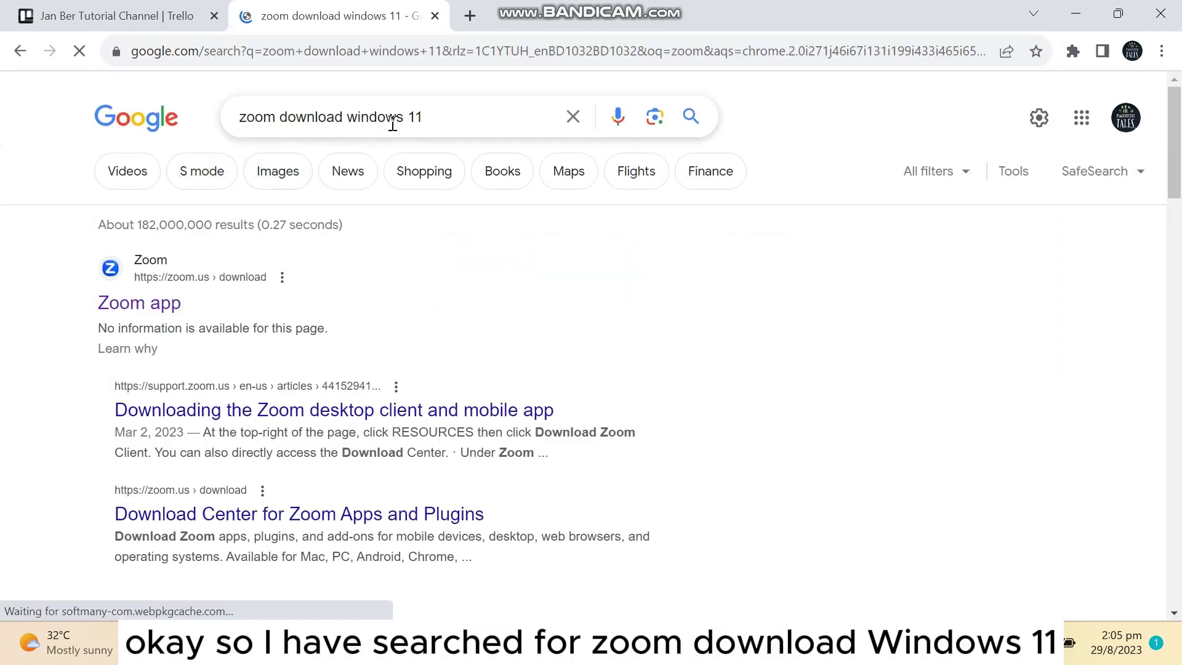
From the Zoom download page, confirm the 64-bit note and download Zoom Desktop Client 5.15.11.
{"action": "left_click", "coordinate": [123, 307]}
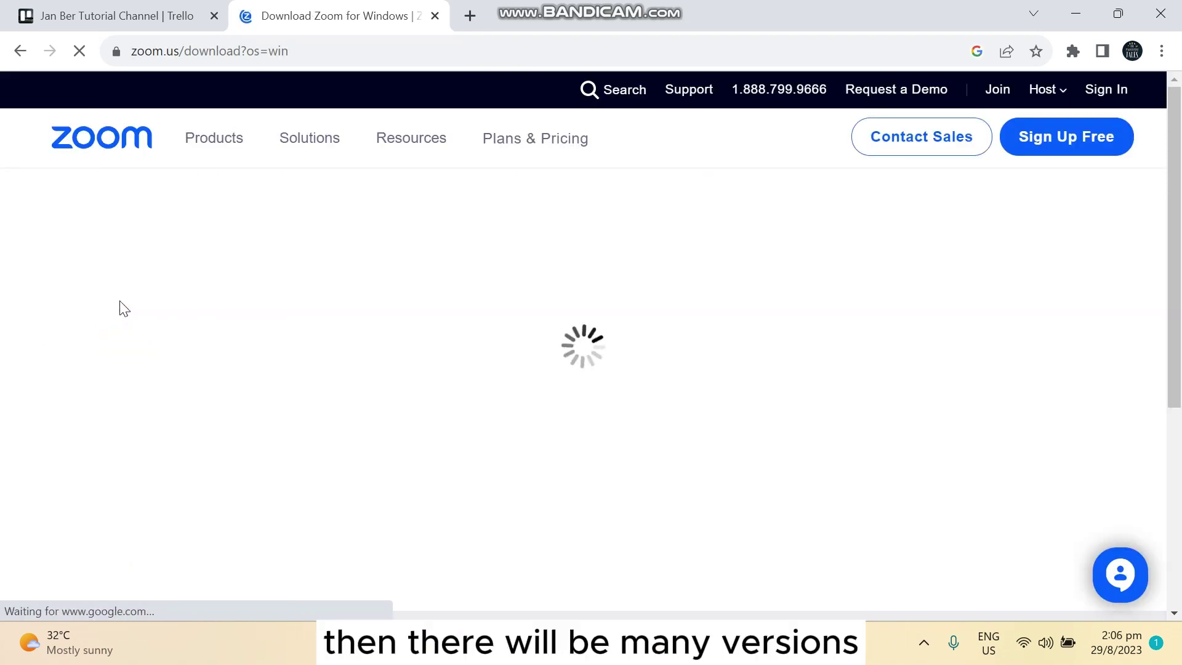
{"action": "scroll", "coordinate": [448, 390], "scroll_direction": "down", "scroll_amount": 2}
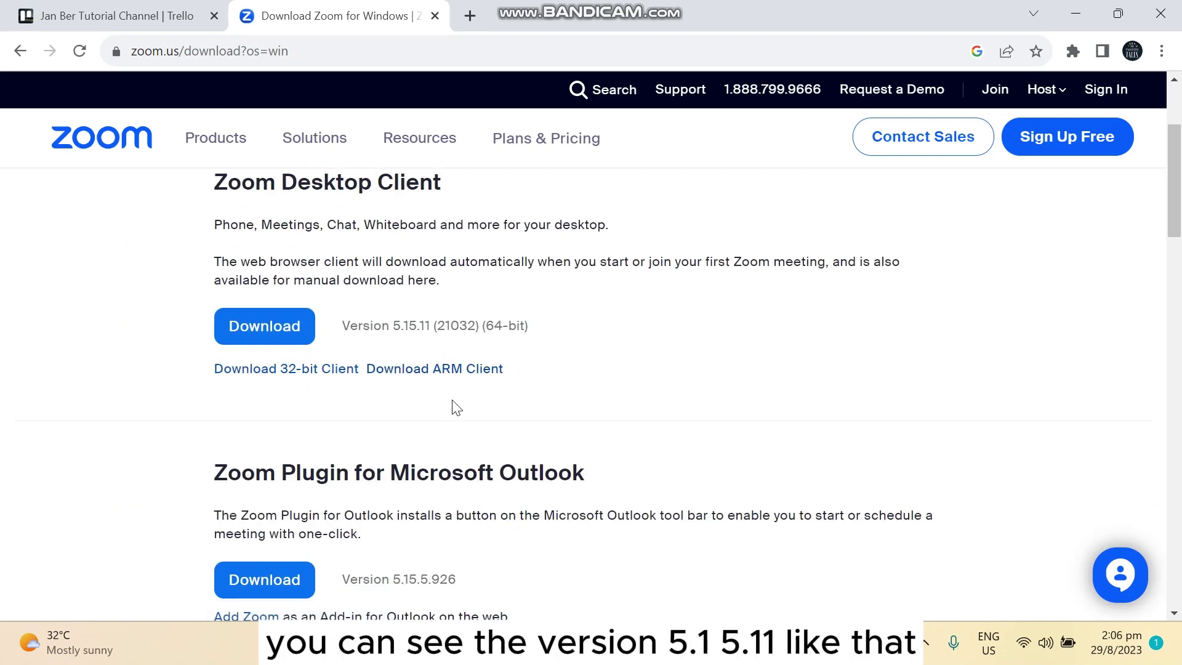
{"action": "scroll", "coordinate": [454, 403], "scroll_direction": "down", "scroll_amount": 1}
{"action": "scroll", "coordinate": [374, 507], "scroll_direction": "up", "scroll_amount": 2}
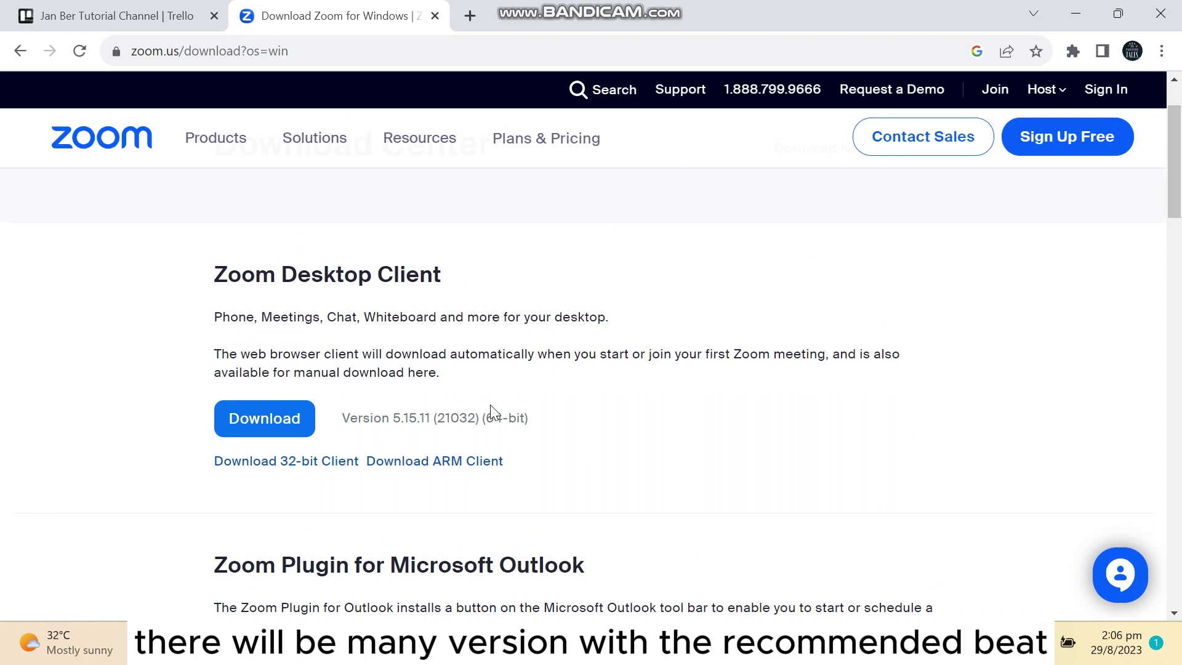
{"action": "left_click", "coordinate": [492, 417]}
{"action": "left_click_drag", "start_coordinate": [492, 418], "coordinate": [536, 421]}
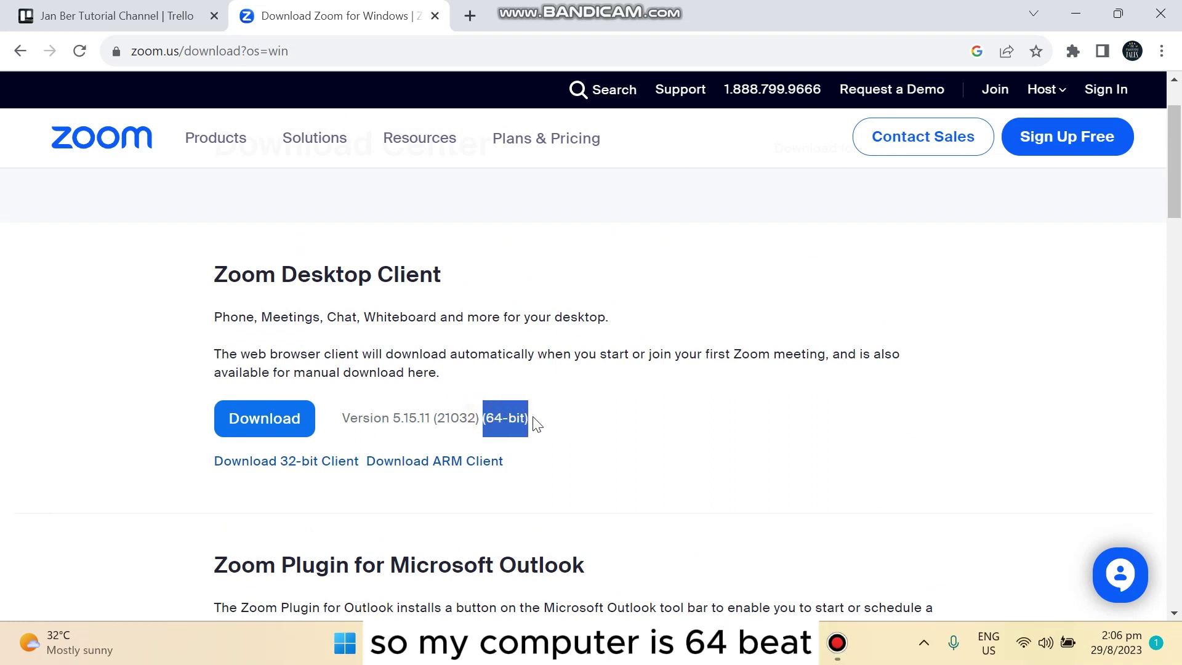
{"action": "left_click", "coordinate": [293, 429]}
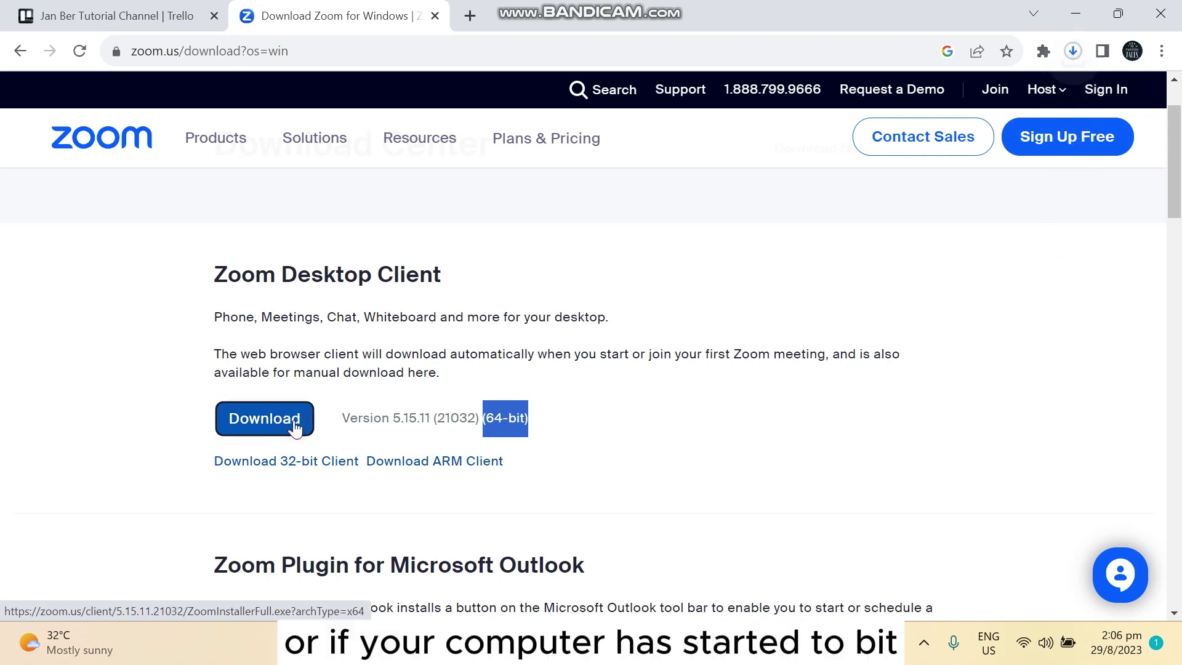
{"action": "left_click", "coordinate": [1072, 51]}
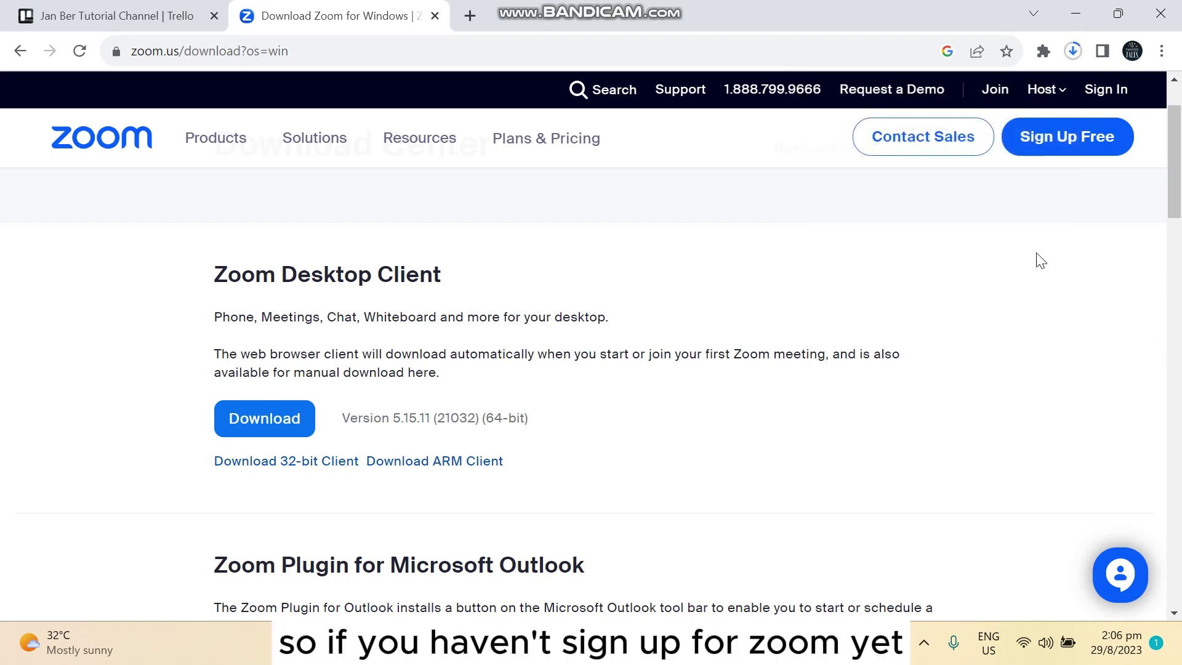
Visit Zoom's Sign Up Free page, then go back to the download page.
{"action": "left_click", "coordinate": [1048, 150]}
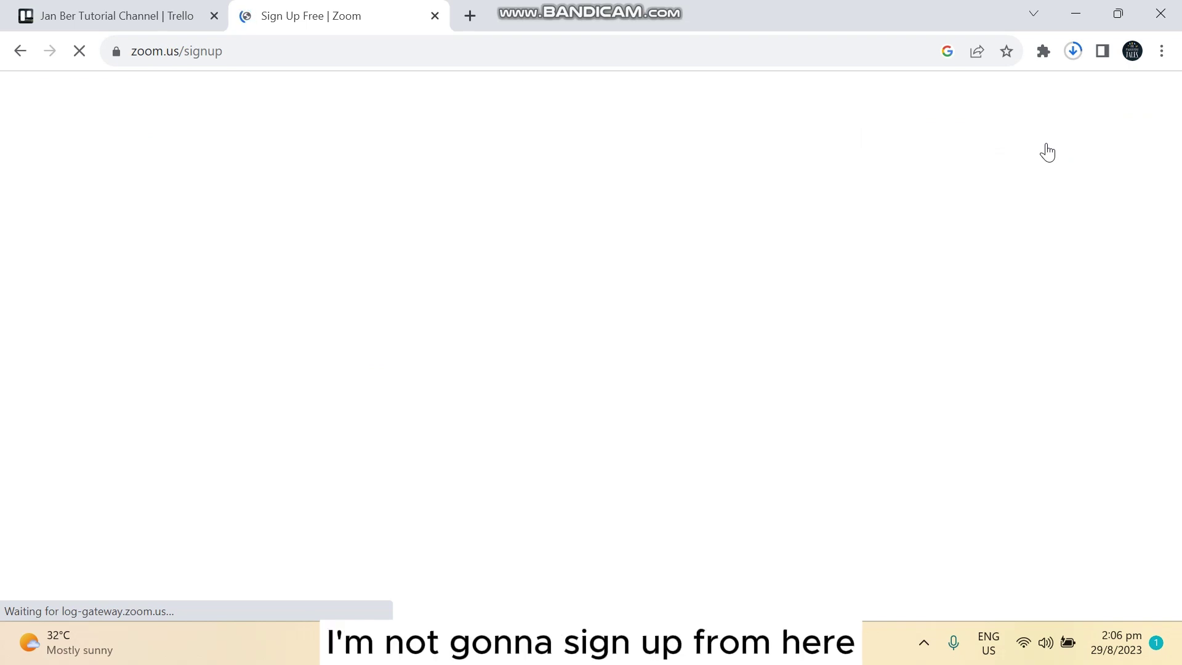
{"action": "key", "text": "alt+Left"}
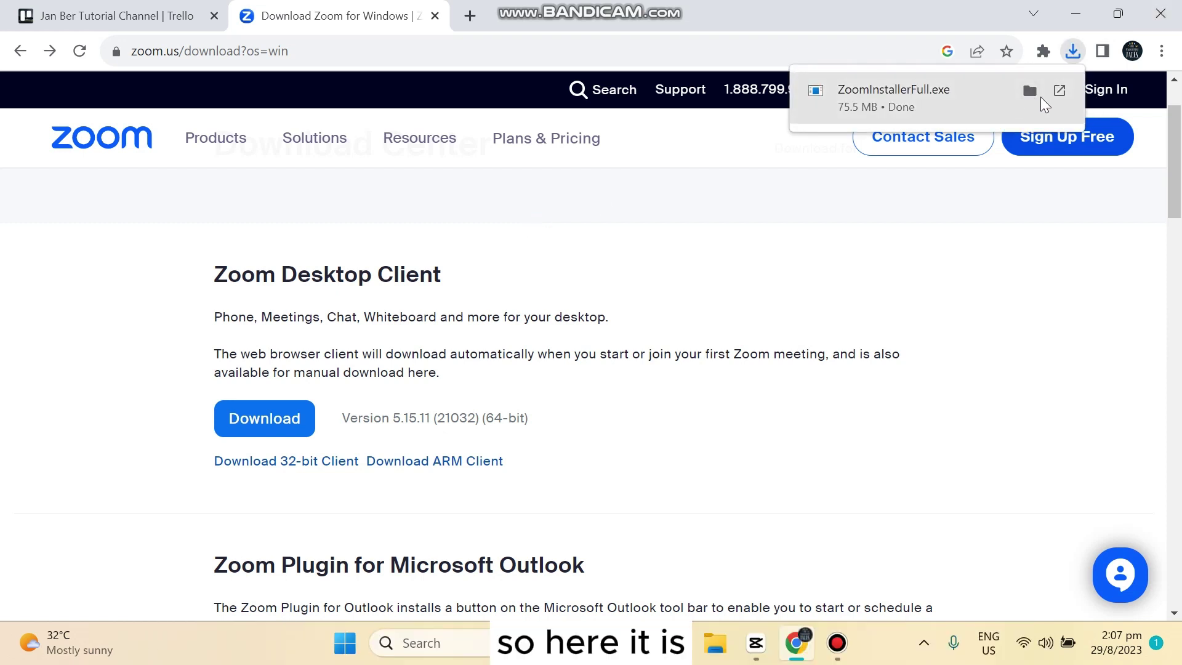
Show ZoomInstallerFull.exe in its folder and run it as administrator.
{"action": "left_click", "coordinate": [1028, 91]}
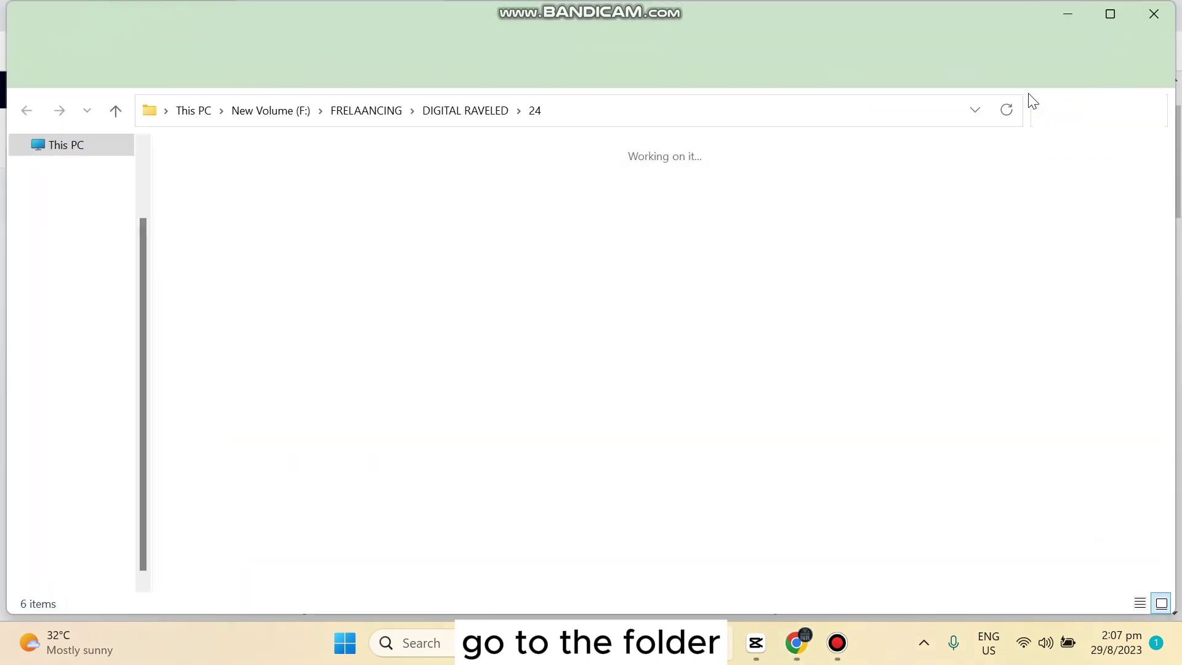
{"action": "right_click", "coordinate": [709, 216]}
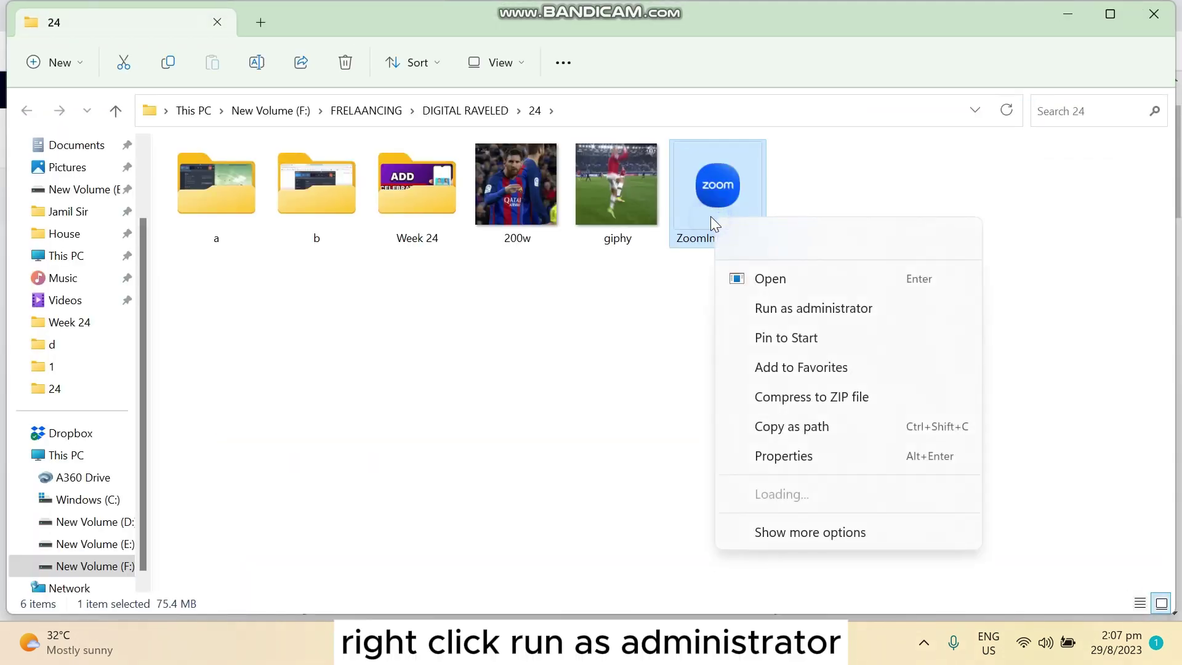
{"action": "left_click", "coordinate": [766, 308]}
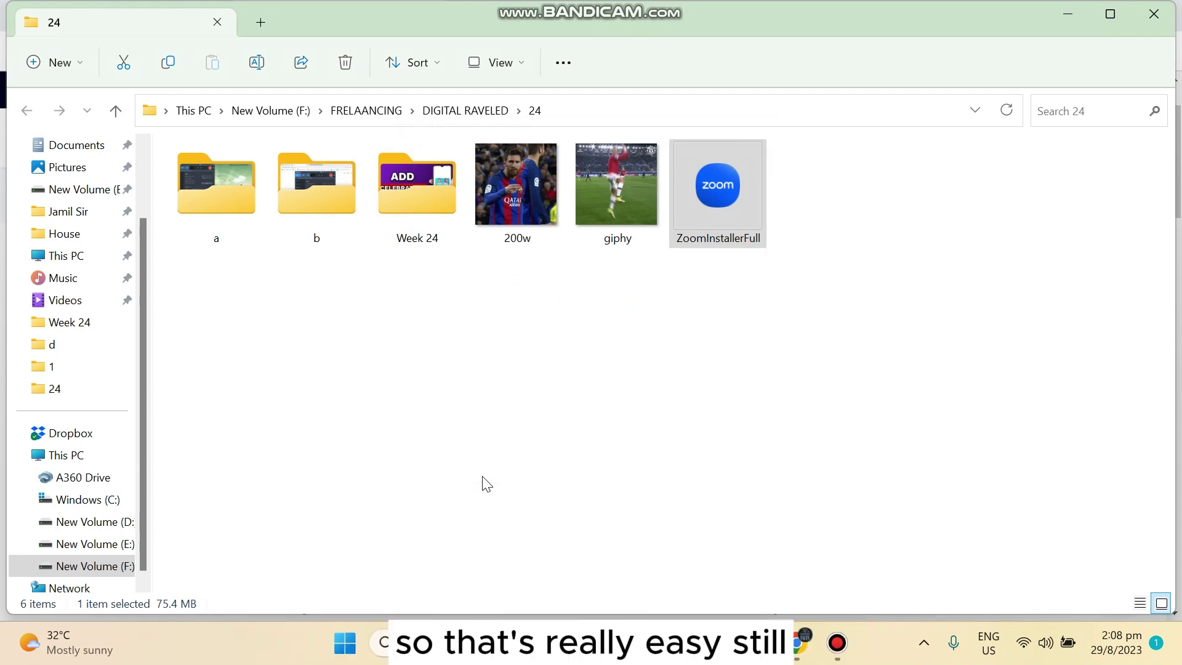
Minimize File Explorer and Chrome to reveal Zoom's Join, Sign Up and Sign In window.
{"action": "left_click", "coordinate": [1071, 13]}
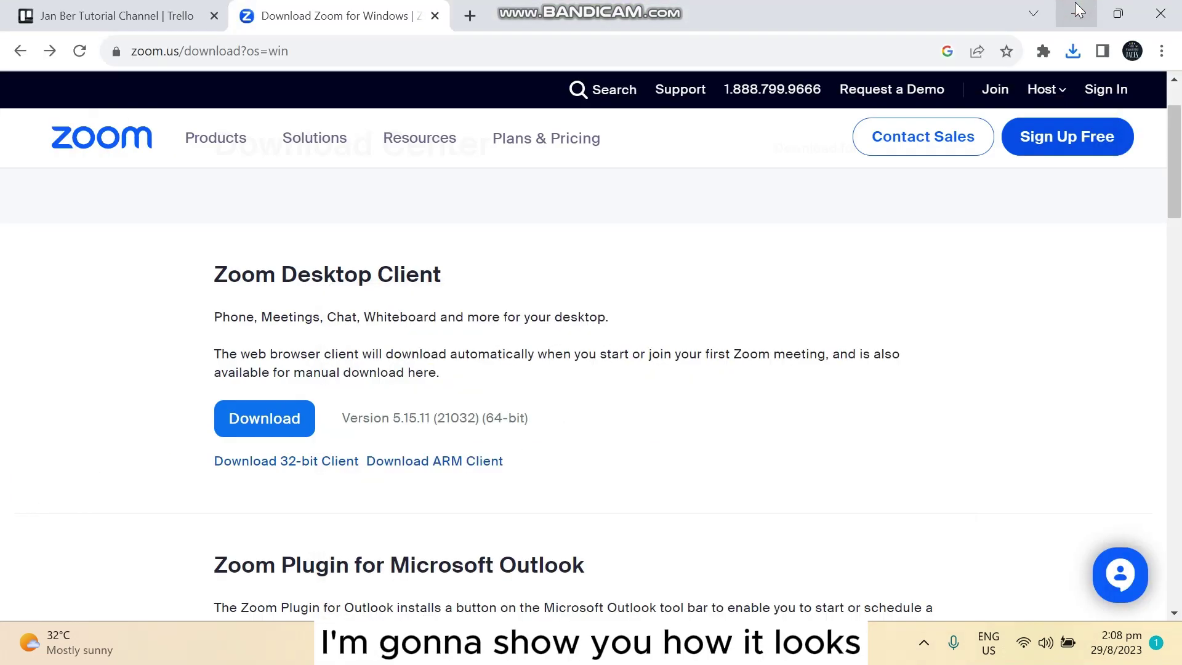
{"action": "left_click", "coordinate": [1072, 14]}
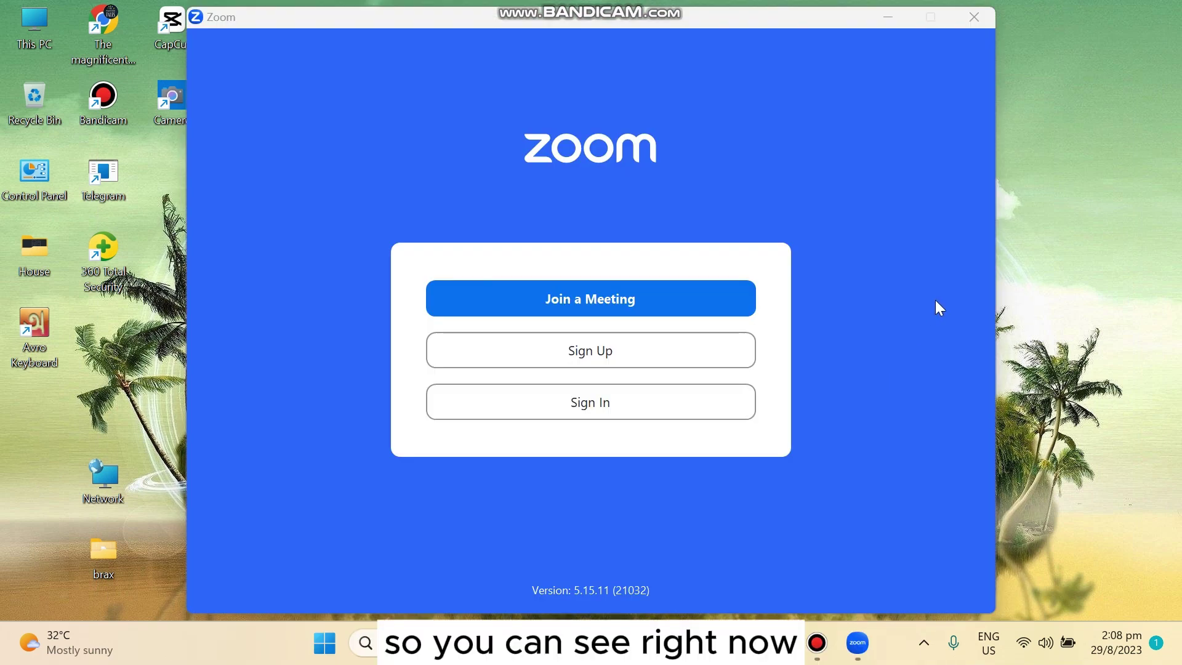